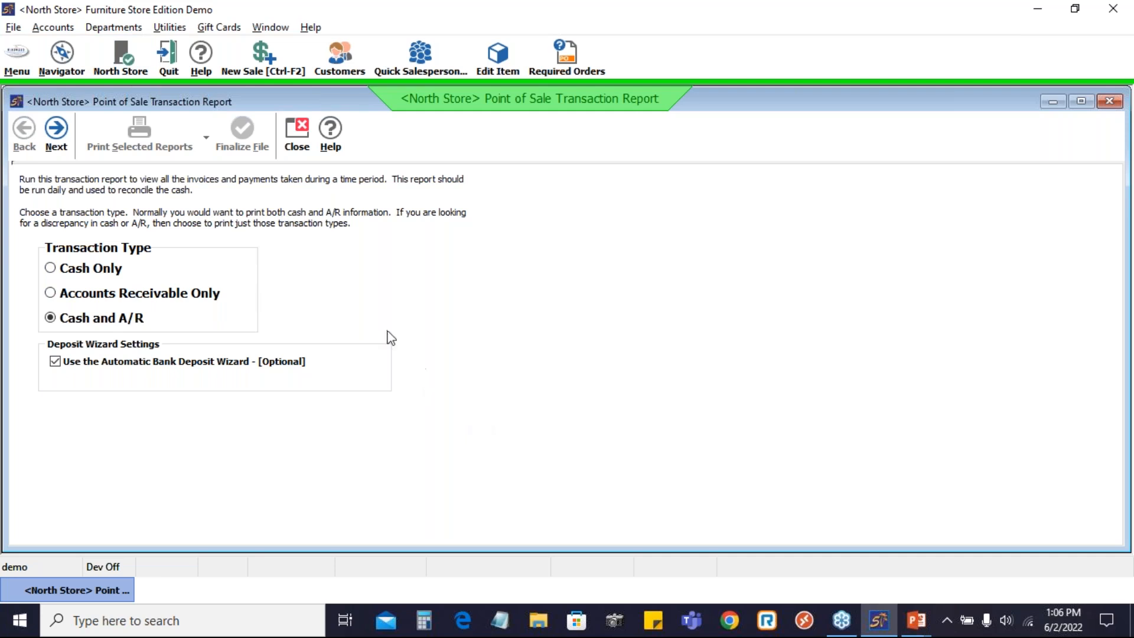
Page through the station, transaction number and print-report pages to reach Transaction 4's Tender Details.
{"action": "left_click", "coordinate": [55, 135]}
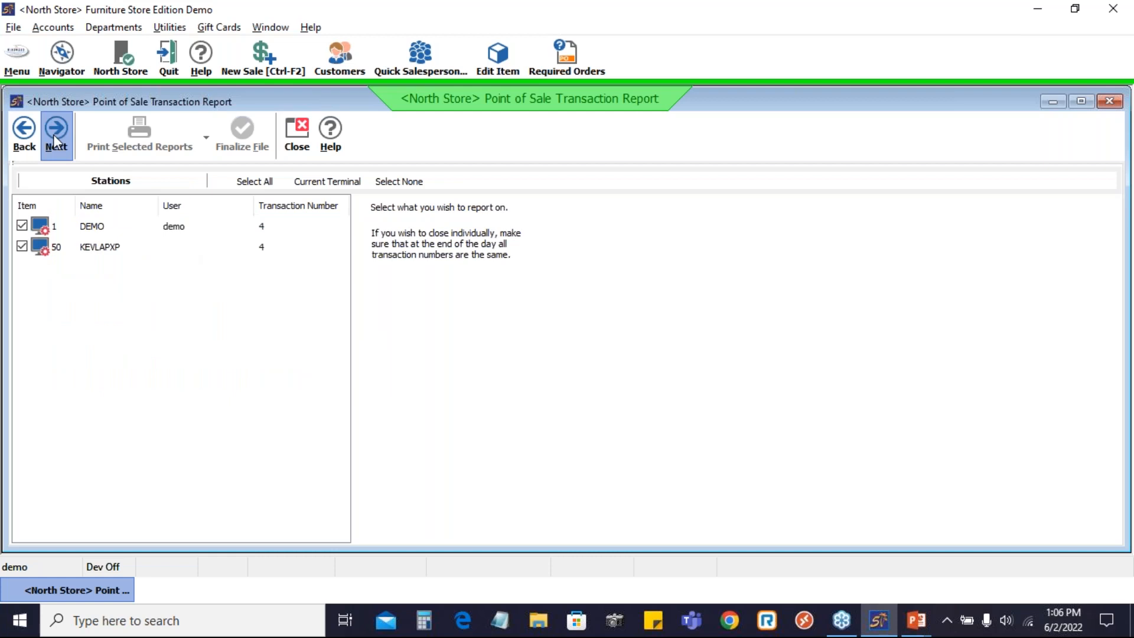
{"action": "left_click", "coordinate": [54, 134]}
{"action": "left_click", "coordinate": [53, 133]}
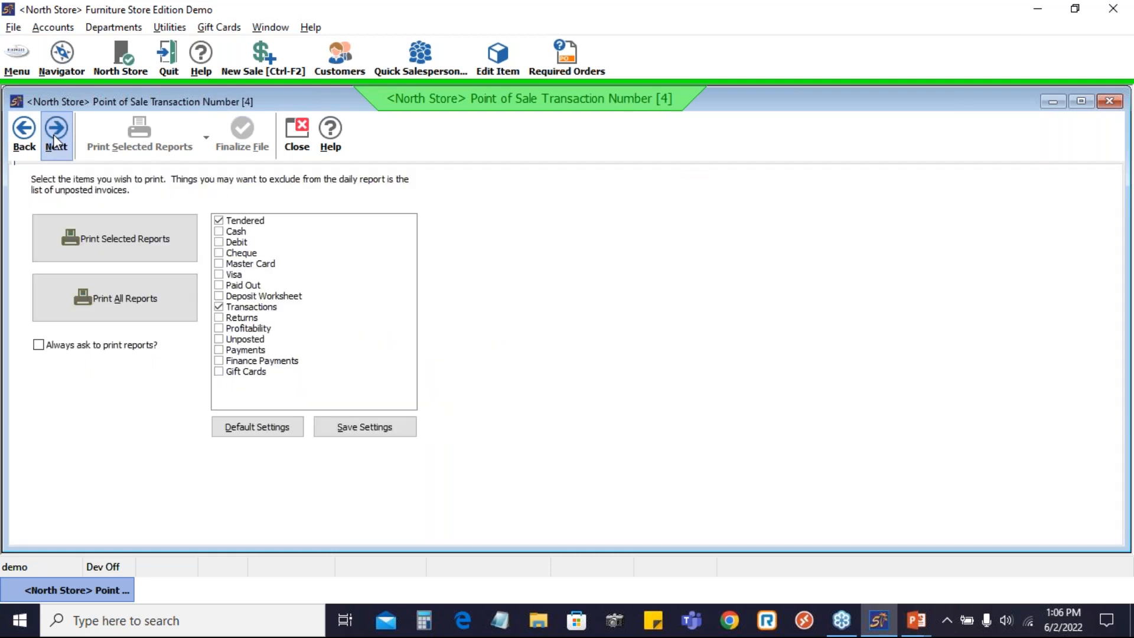
{"action": "left_click", "coordinate": [53, 134]}
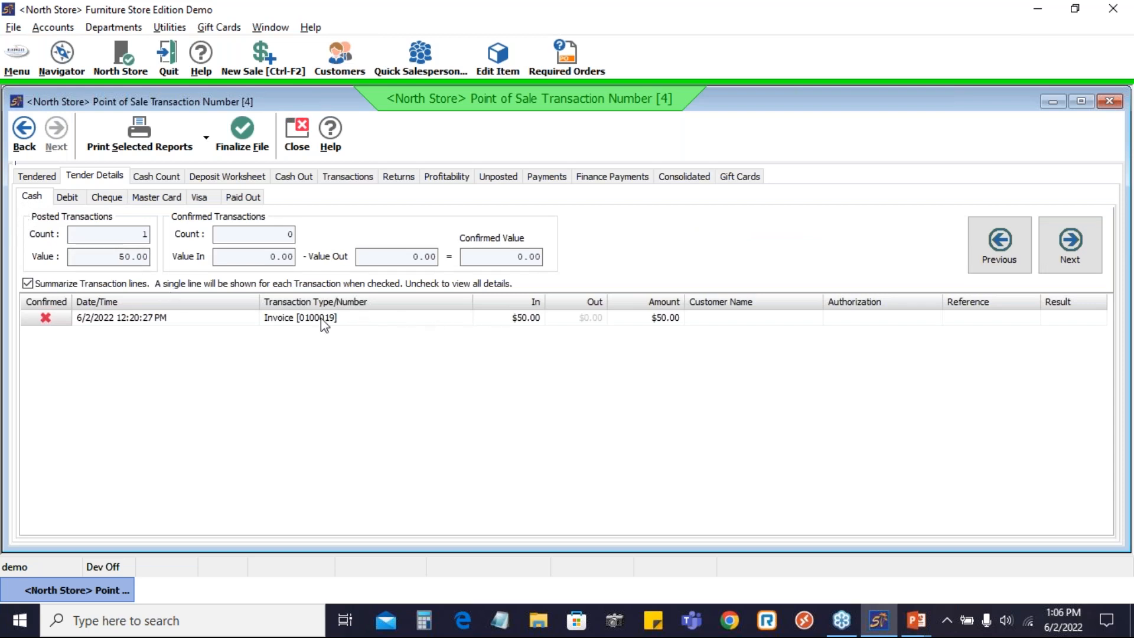
Confirm the cash $50, debit $30, cheque $70, MasterCard $25 and Visa $25.25 tenders, then check Paid Out.
{"action": "left_click", "coordinate": [46, 319]}
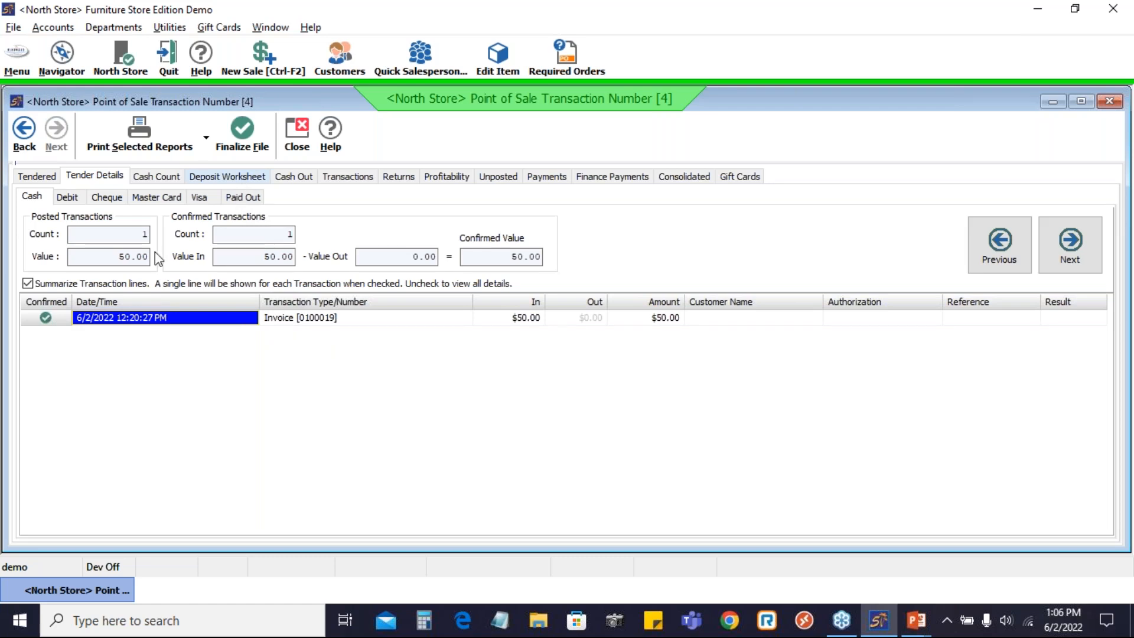
{"action": "left_click", "coordinate": [75, 201]}
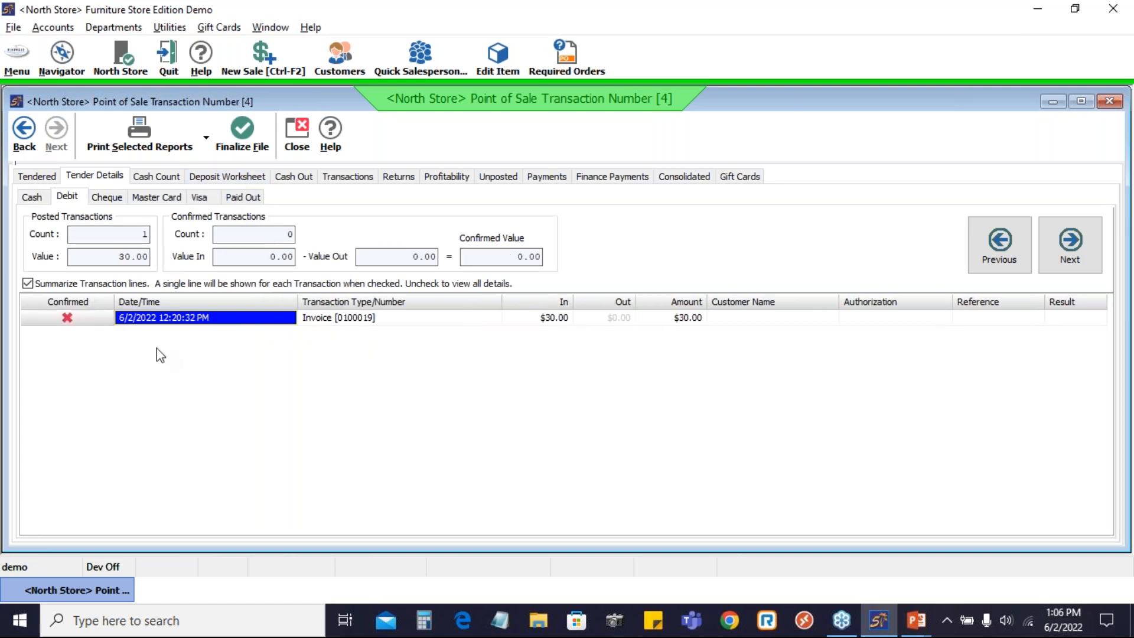
{"action": "left_click", "coordinate": [70, 319]}
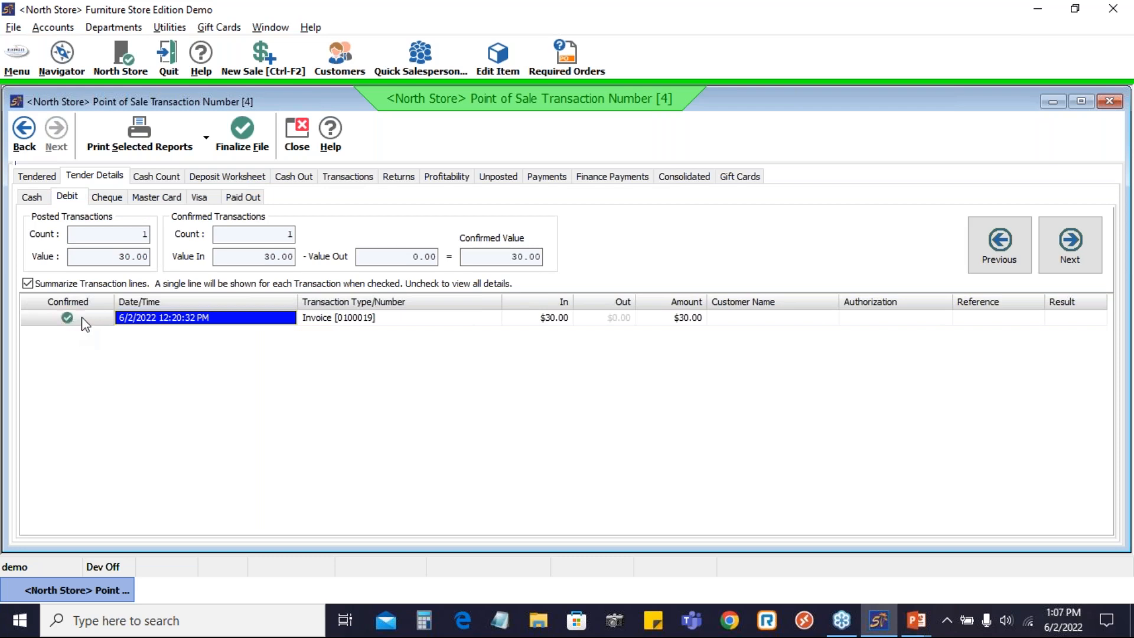
{"action": "left_click", "coordinate": [109, 201]}
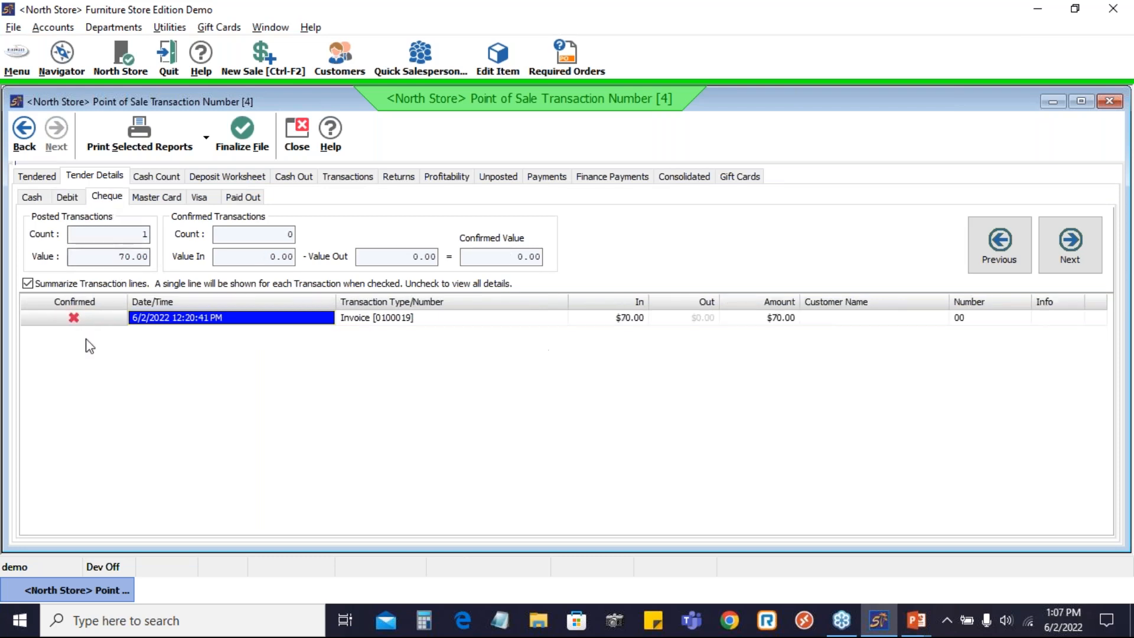
{"action": "left_click", "coordinate": [96, 317]}
{"action": "left_click", "coordinate": [158, 201]}
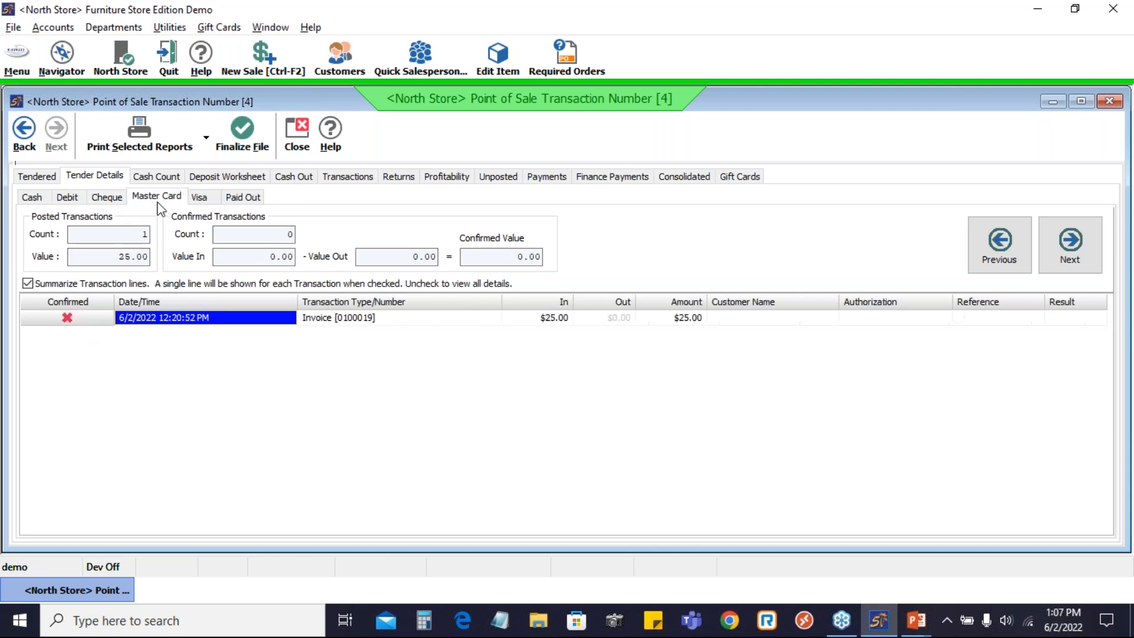
{"action": "left_click", "coordinate": [79, 322]}
{"action": "left_click", "coordinate": [196, 200]}
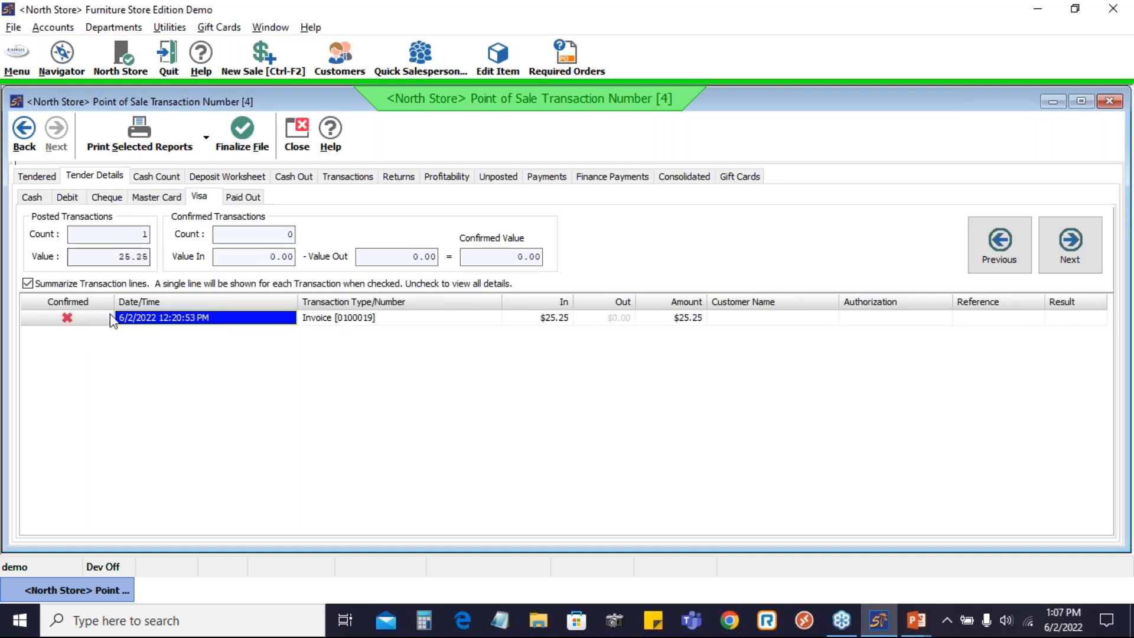
{"action": "left_click", "coordinate": [90, 318]}
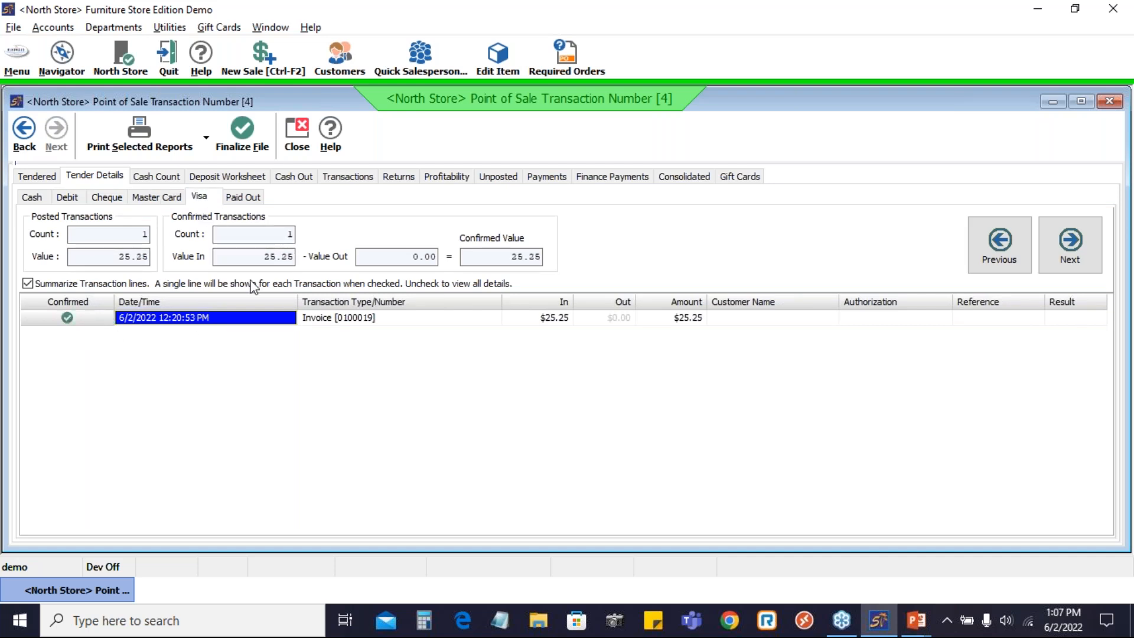
{"action": "left_click", "coordinate": [247, 198]}
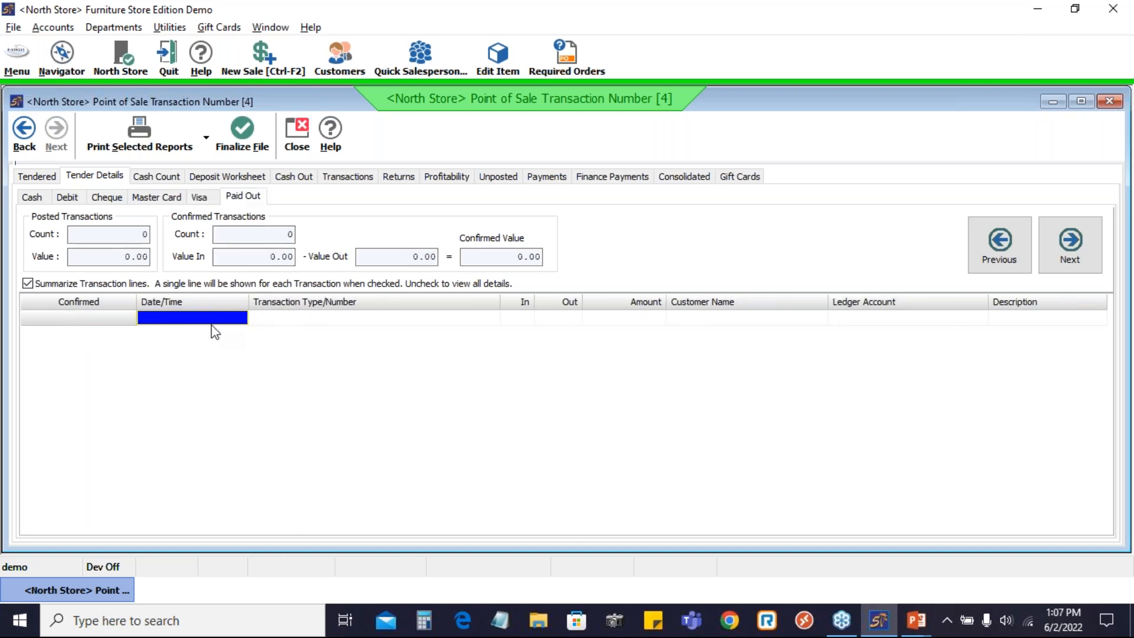
Review the Cash Count, return to Tender Details, then view the Deposit Worksheet's per-tender amounts.
{"action": "left_click", "coordinate": [157, 178]}
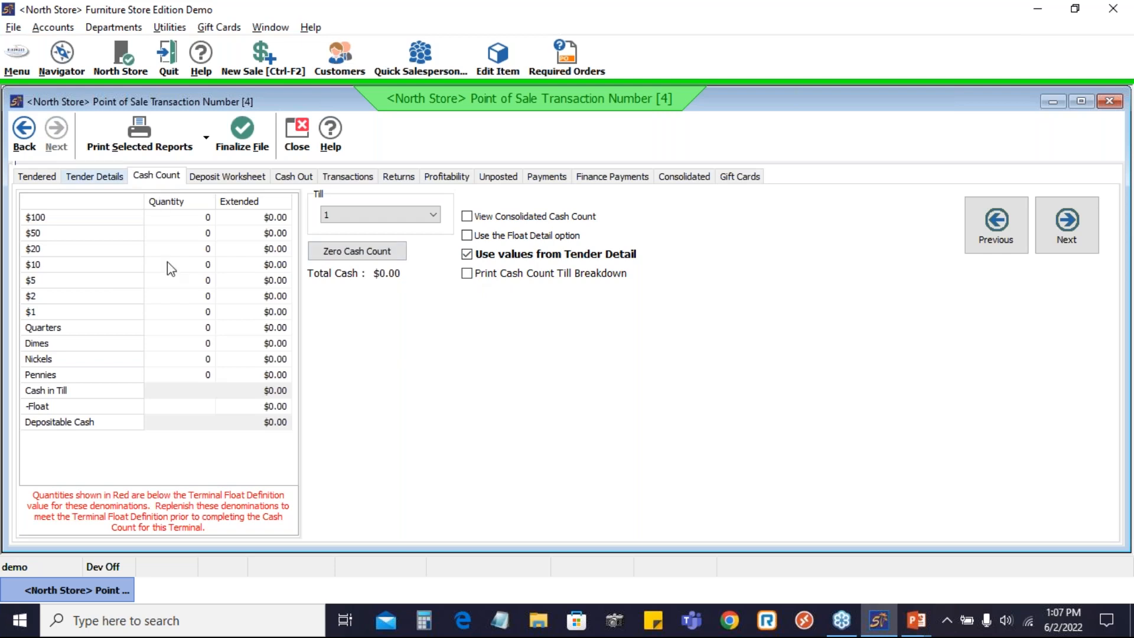
{"action": "left_click", "coordinate": [94, 177]}
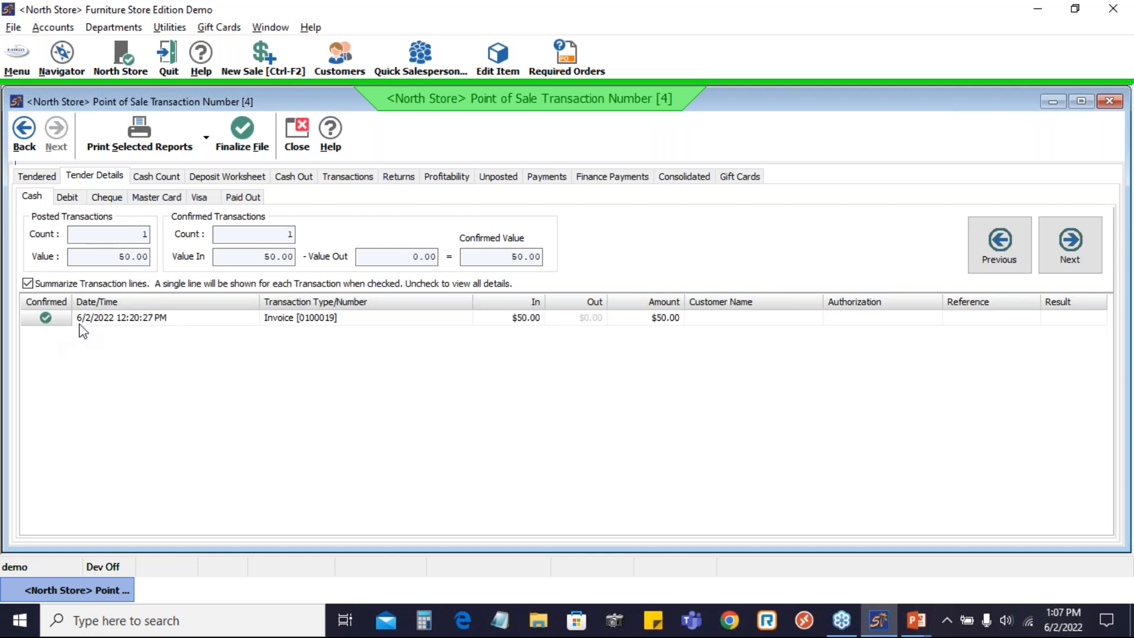
{"action": "left_click", "coordinate": [226, 177]}
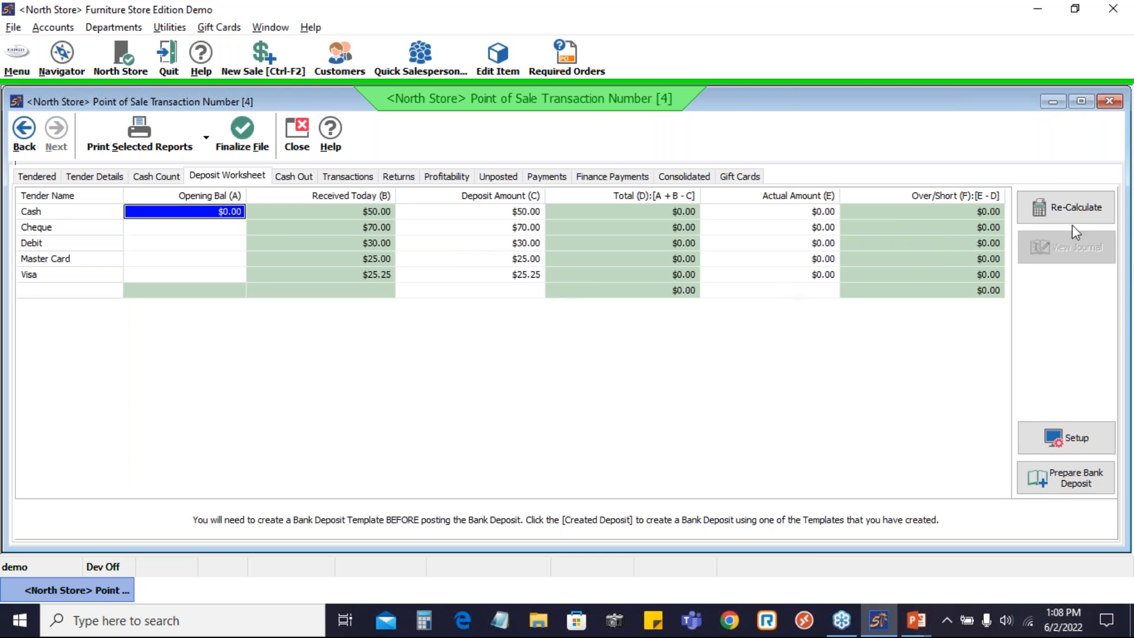
Edit New Template to keep all six tenders mapped to bank accounts 1010 and 1011, then finish.
{"action": "left_click", "coordinate": [1073, 443]}
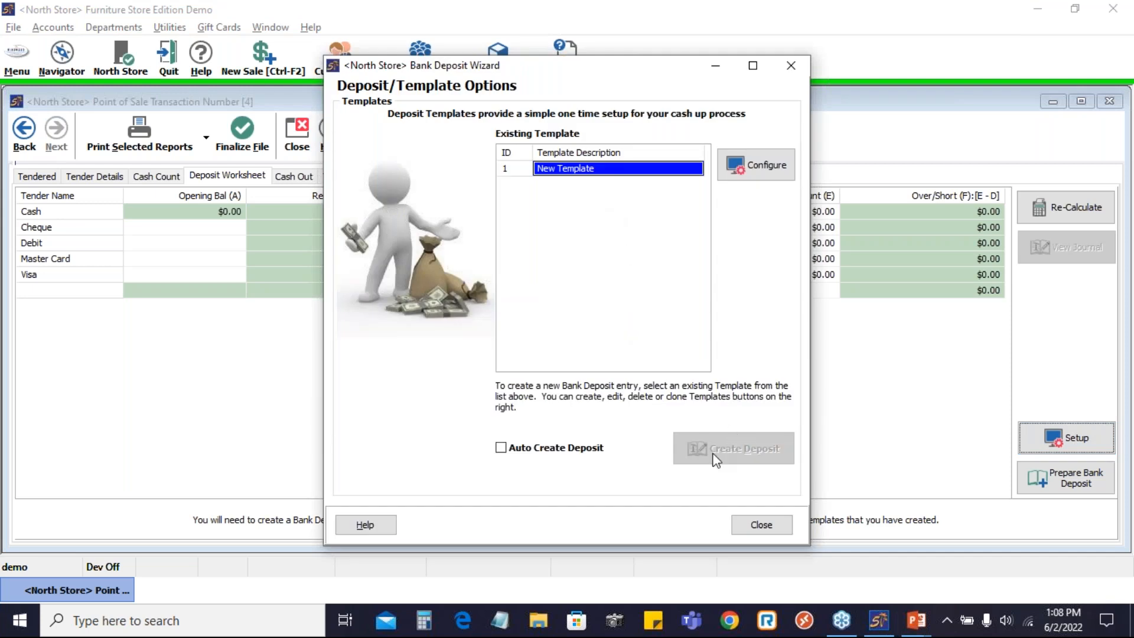
{"action": "left_click", "coordinate": [761, 169]}
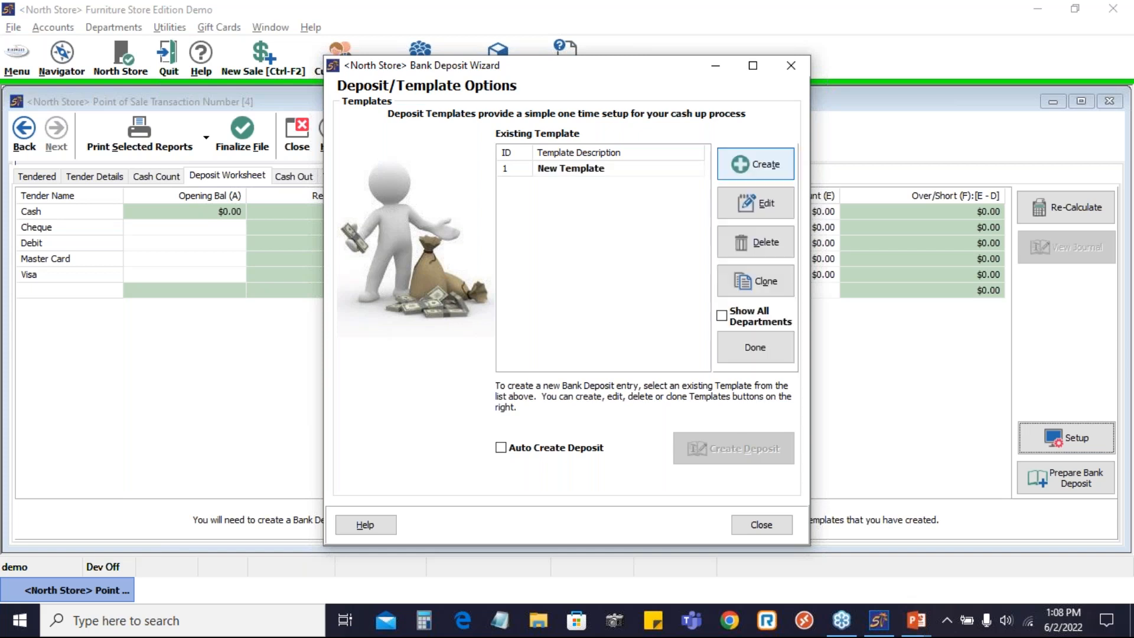
{"action": "left_click", "coordinate": [756, 203]}
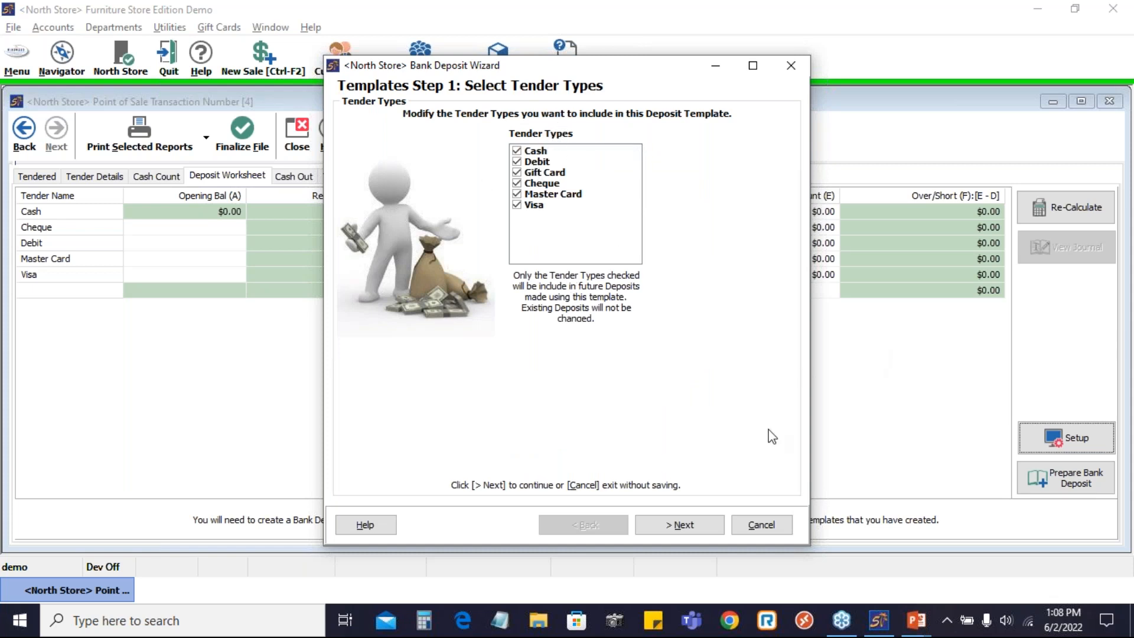
{"action": "left_click", "coordinate": [692, 522]}
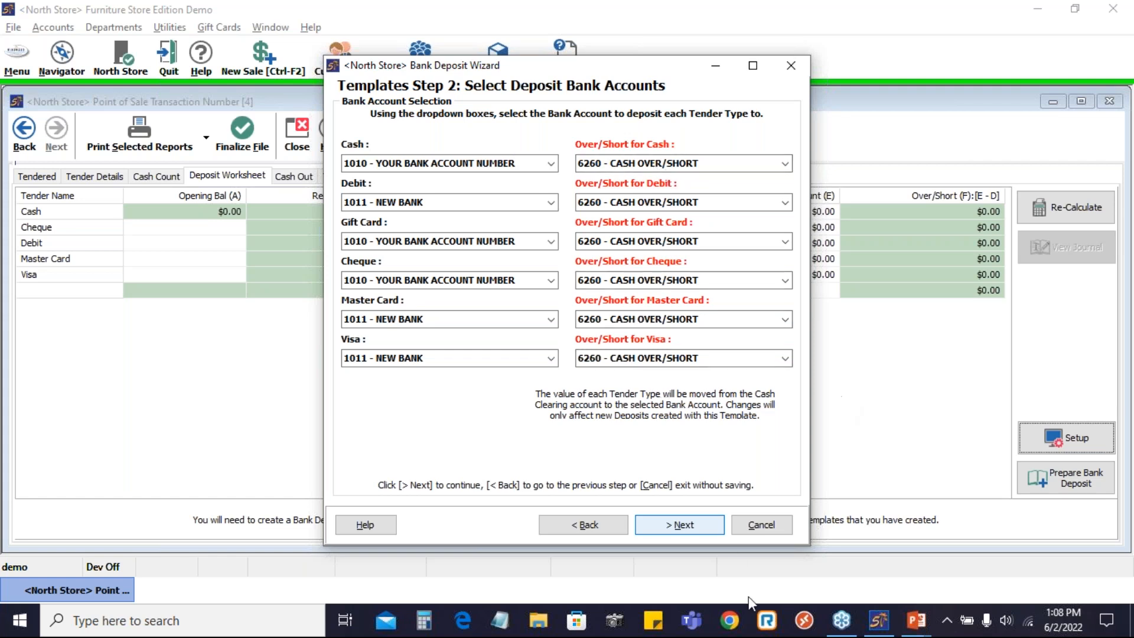
{"action": "left_click", "coordinate": [679, 525]}
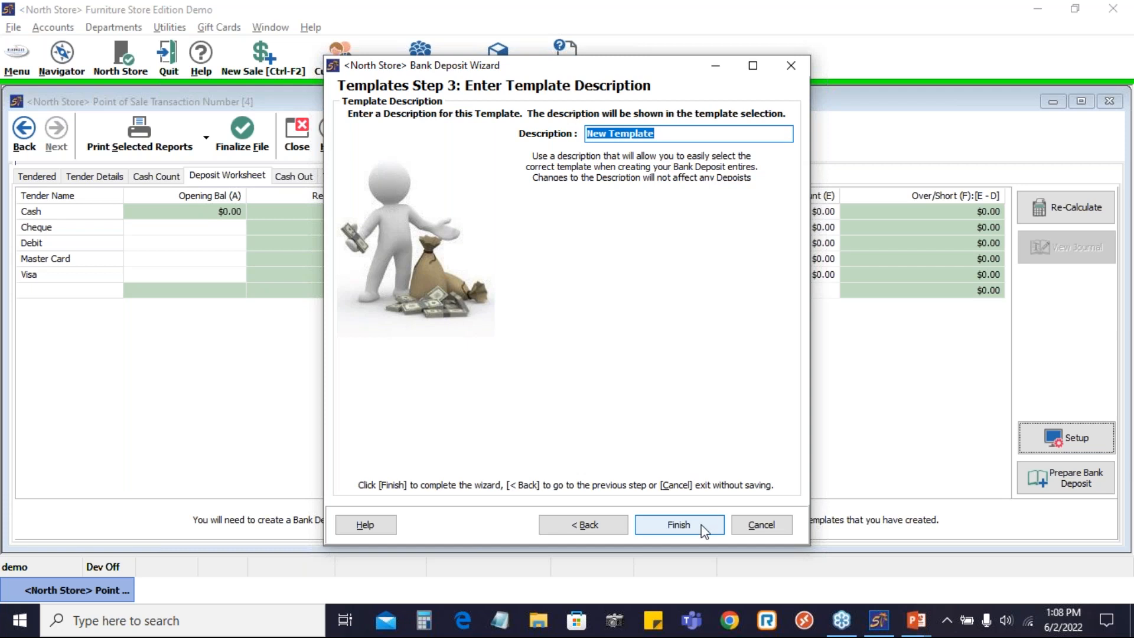
{"action": "left_click", "coordinate": [679, 526]}
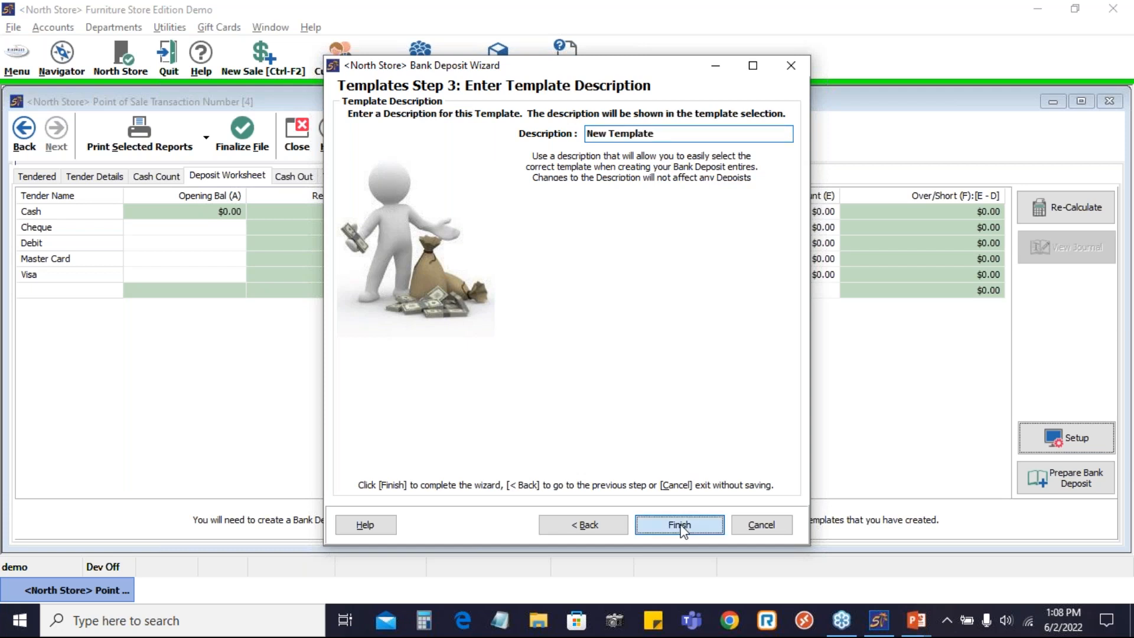
{"action": "left_click", "coordinate": [771, 528]}
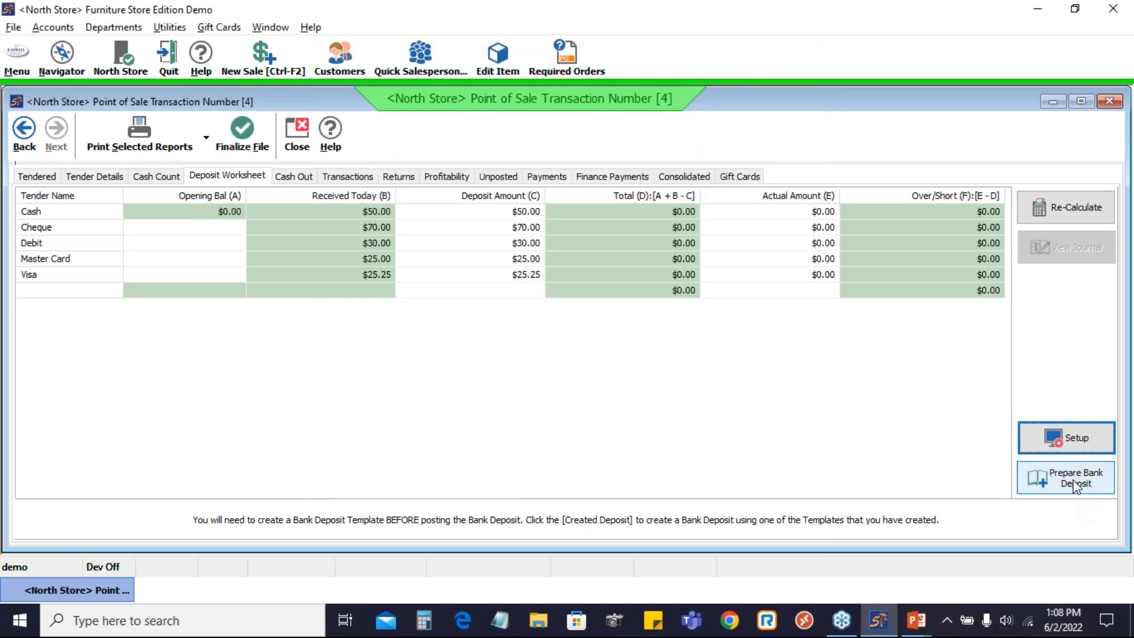
Prepare the 200.25 bank deposit, confirming the 50.00 cash amount, and post it to the ledger.
{"action": "left_click", "coordinate": [1074, 485]}
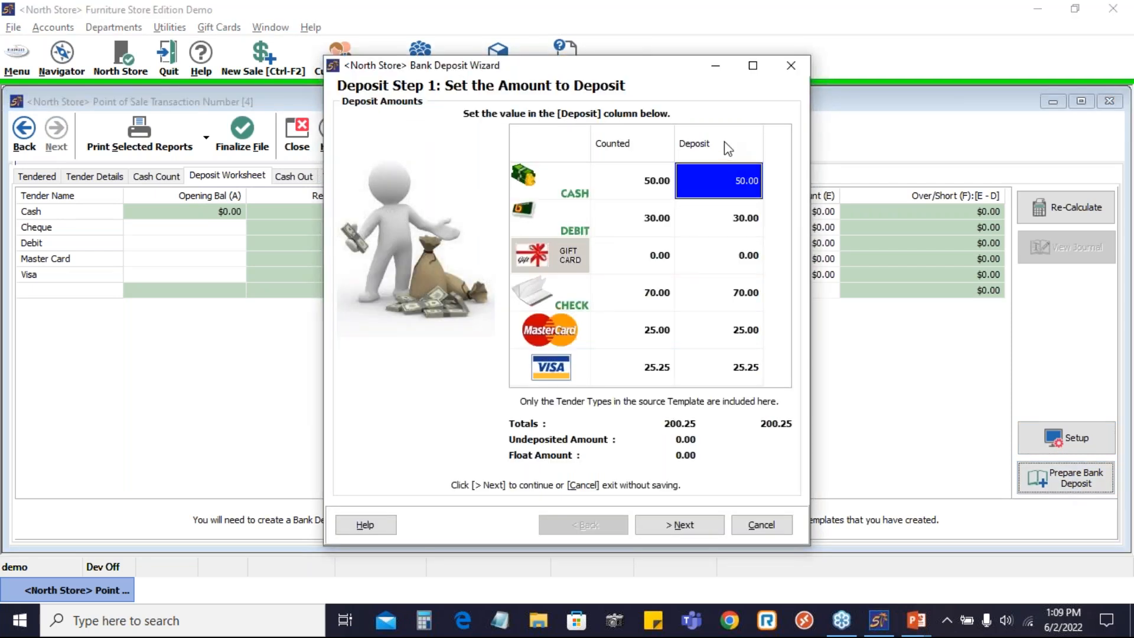
{"action": "left_click", "coordinate": [732, 255]}
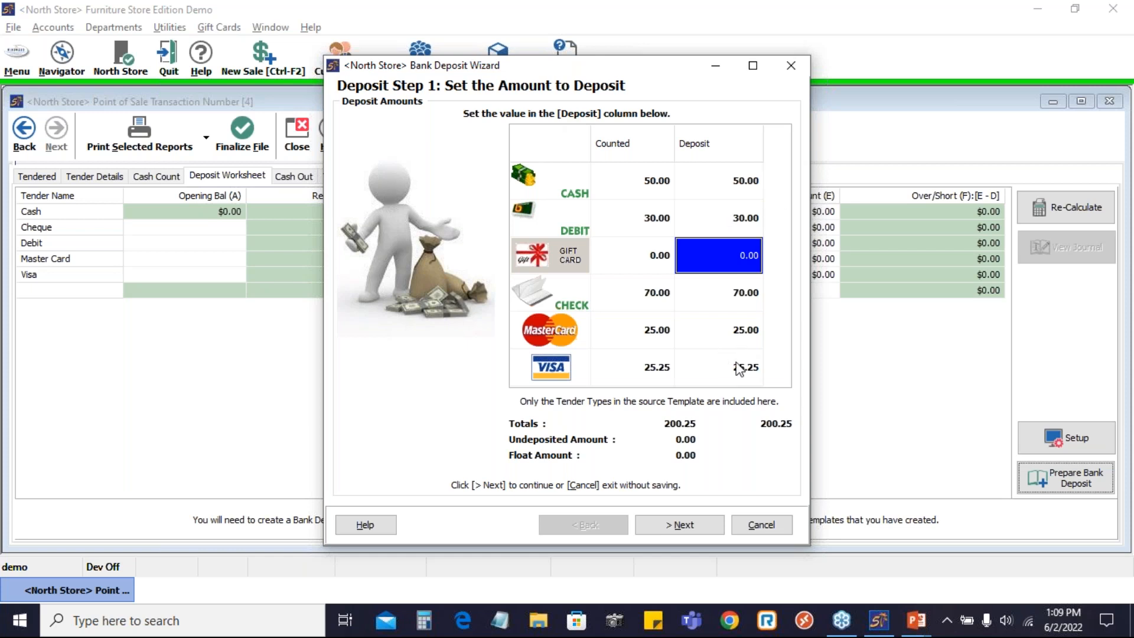
{"action": "left_click", "coordinate": [742, 364]}
{"action": "left_click", "coordinate": [742, 298]}
{"action": "left_click", "coordinate": [742, 336]}
{"action": "left_click", "coordinate": [741, 187]}
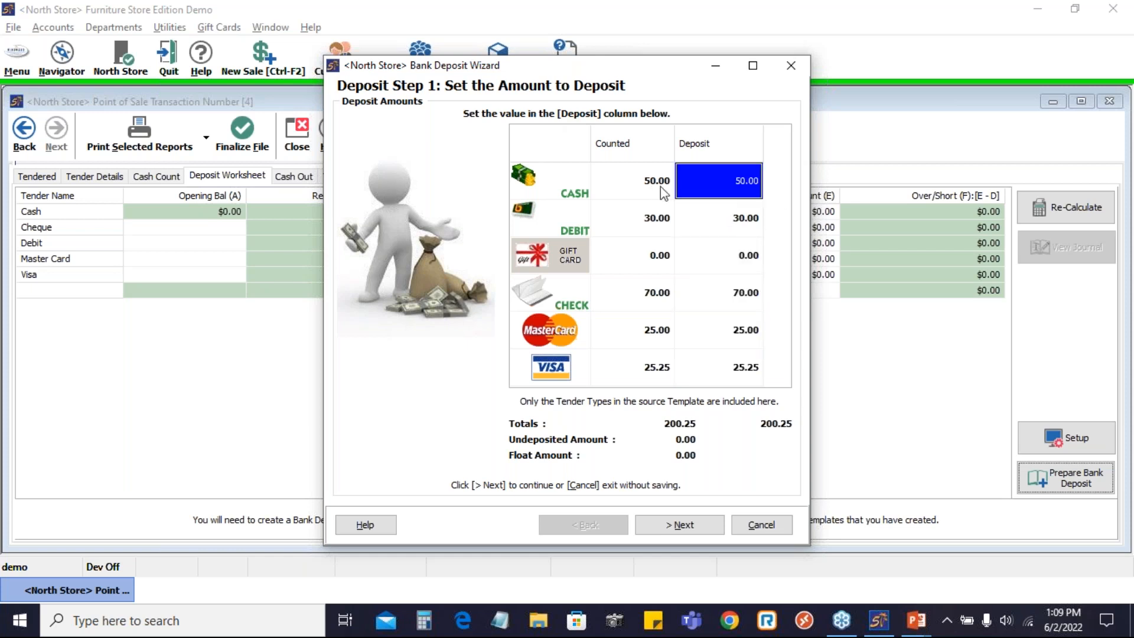
{"action": "left_click", "coordinate": [742, 189]}
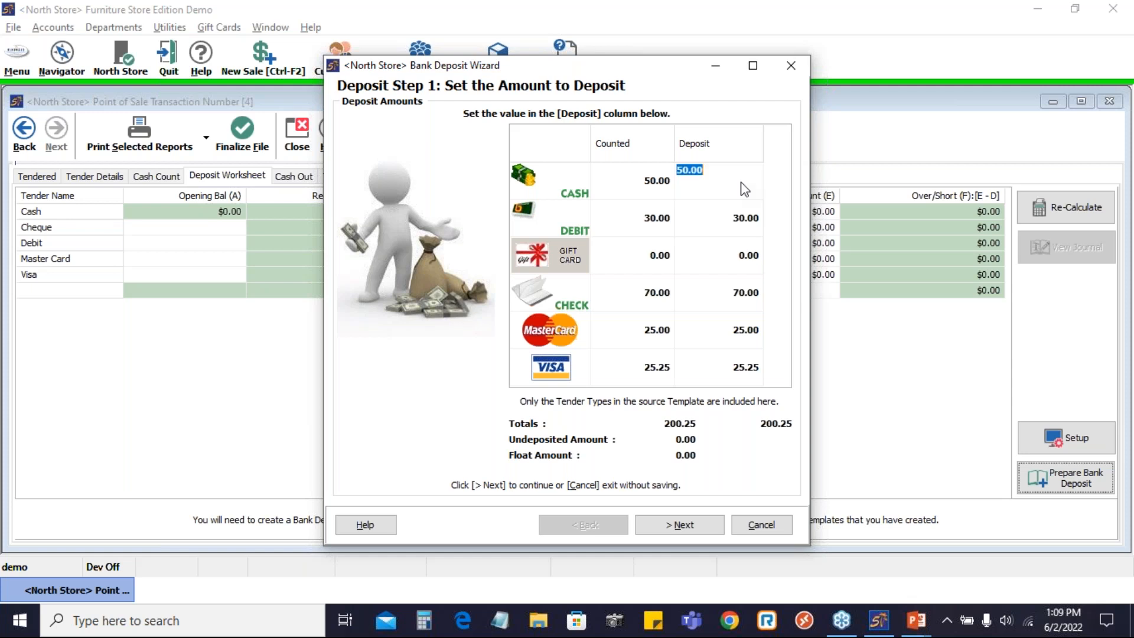
{"action": "left_click", "coordinate": [745, 220]}
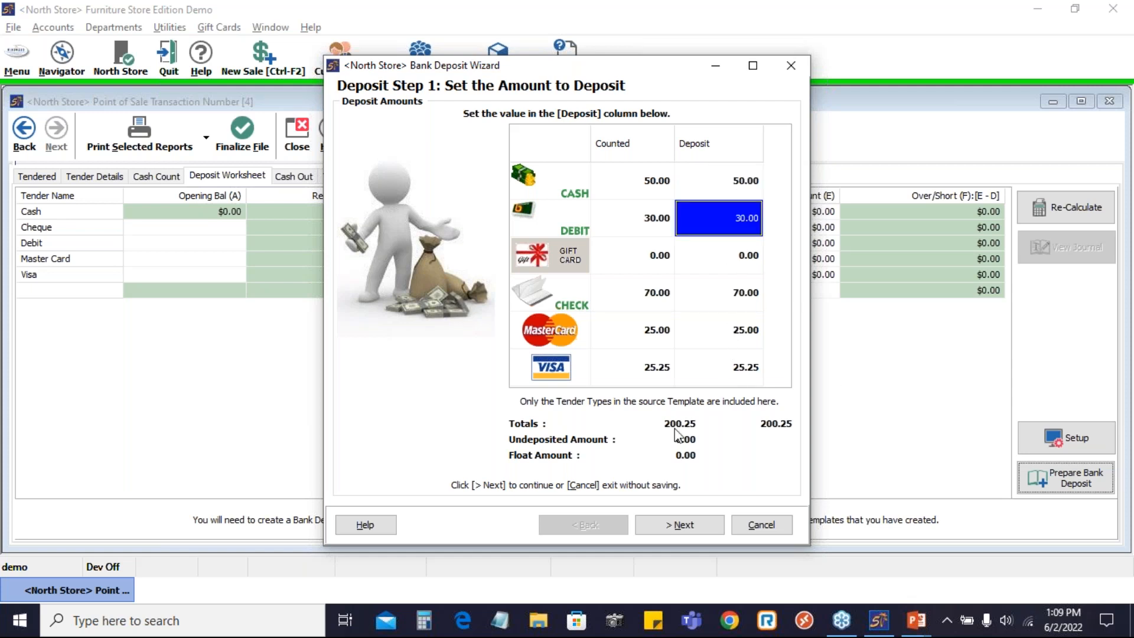
{"action": "left_click", "coordinate": [682, 525]}
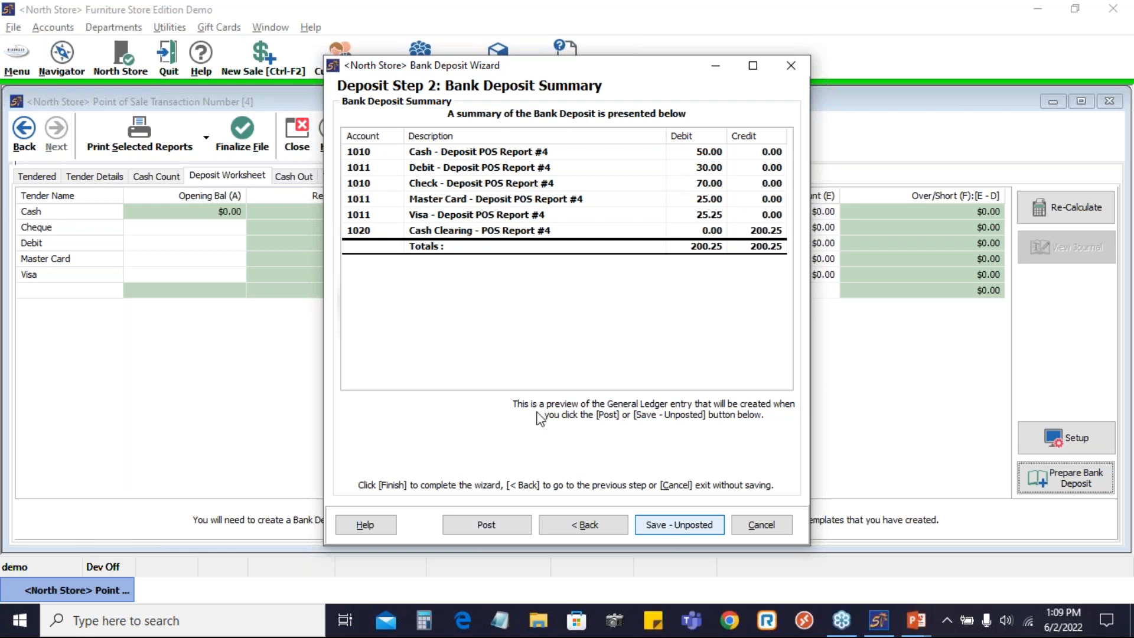
{"action": "left_click", "coordinate": [486, 525]}
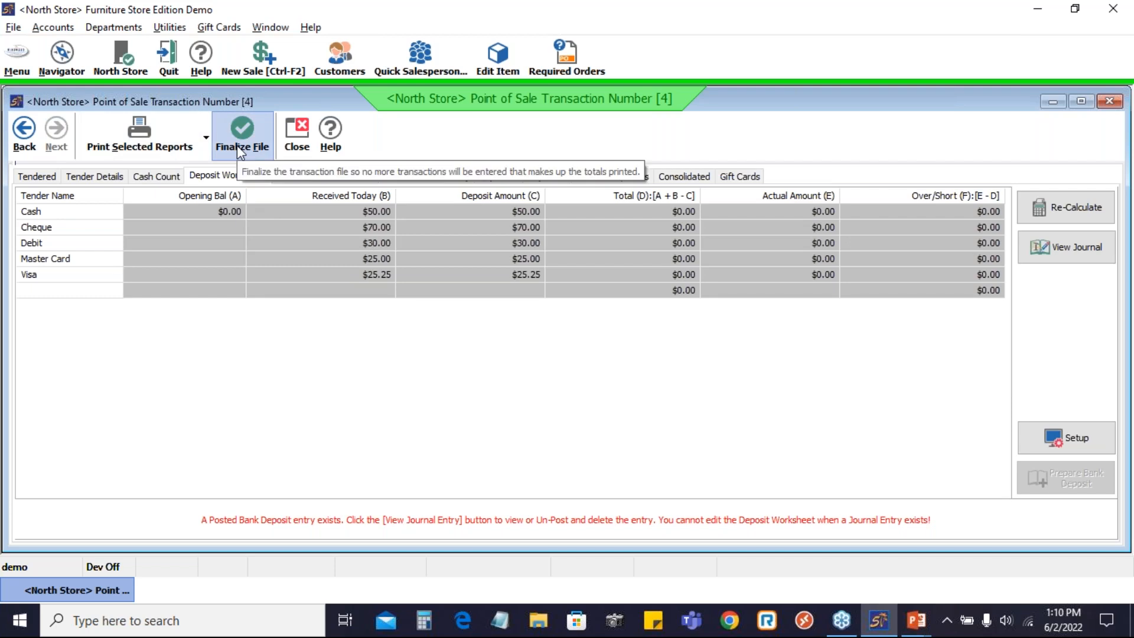
Dismiss the store list unchanged, then switch to the PowerPoint show and advance to Resources Available.
{"action": "left_click", "coordinate": [115, 66]}
{"action": "left_click", "coordinate": [244, 295]}
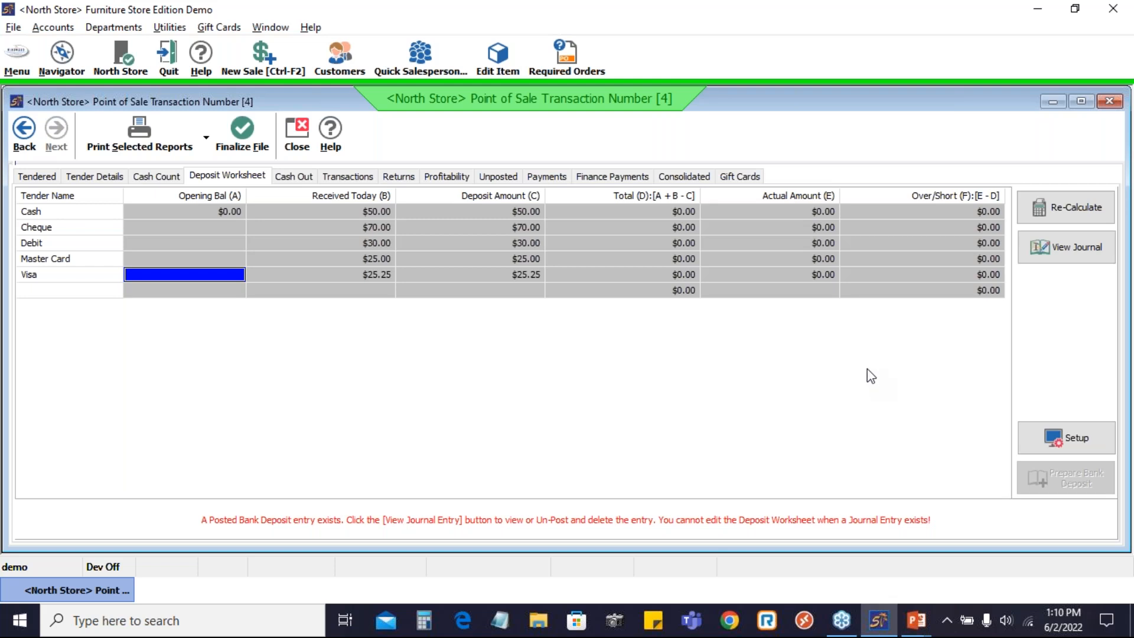
{"action": "key", "text": "alt+Tab"}
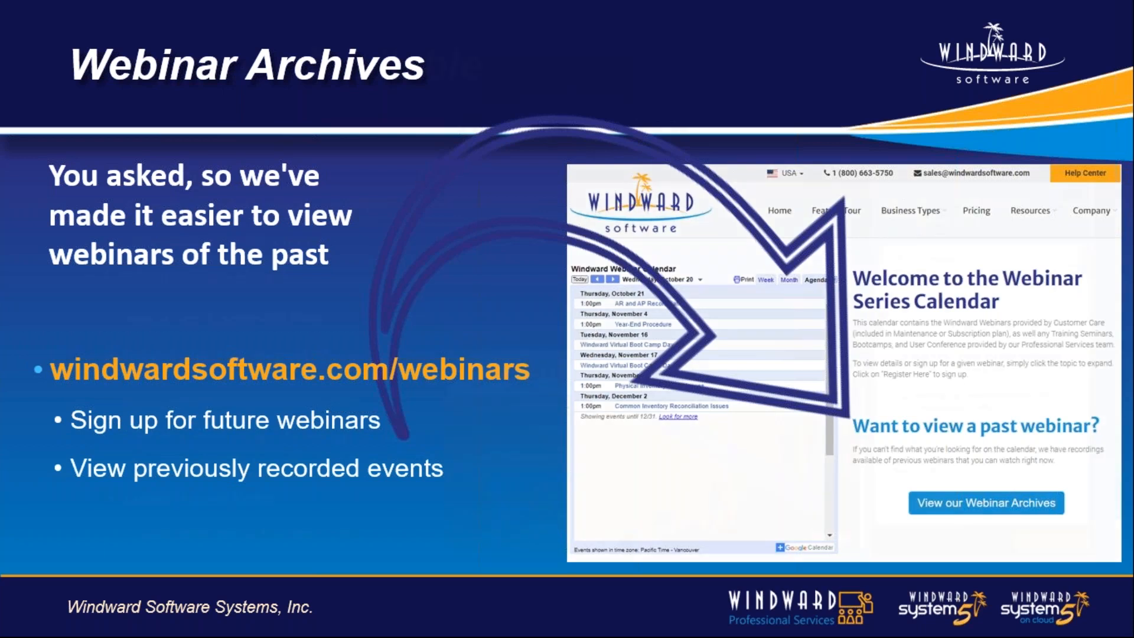
{"action": "key", "text": "Right"}
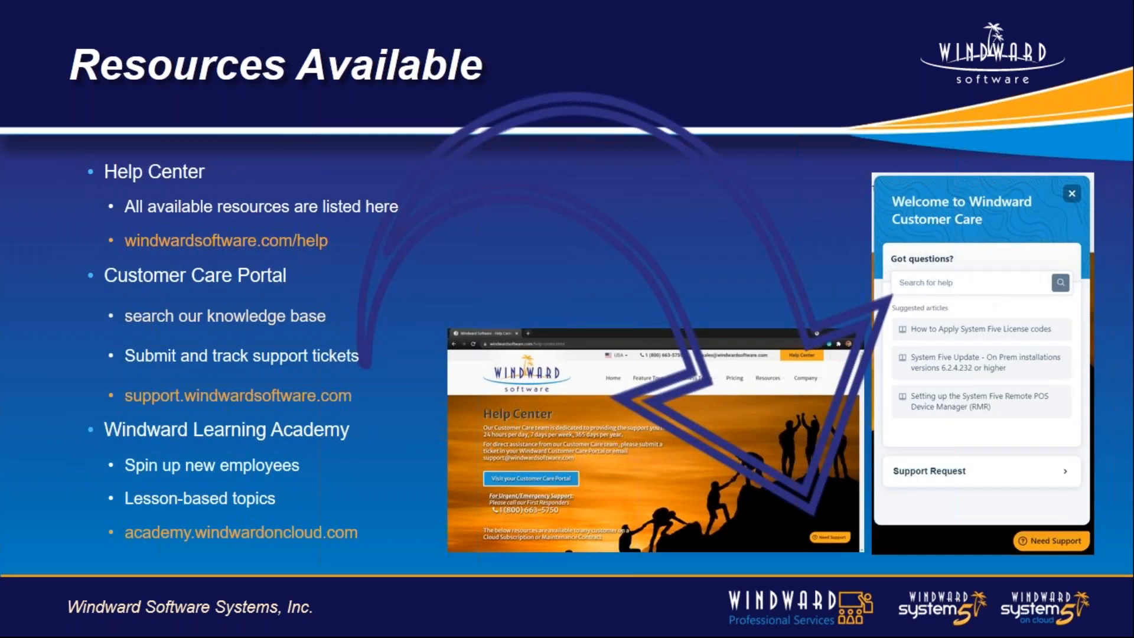
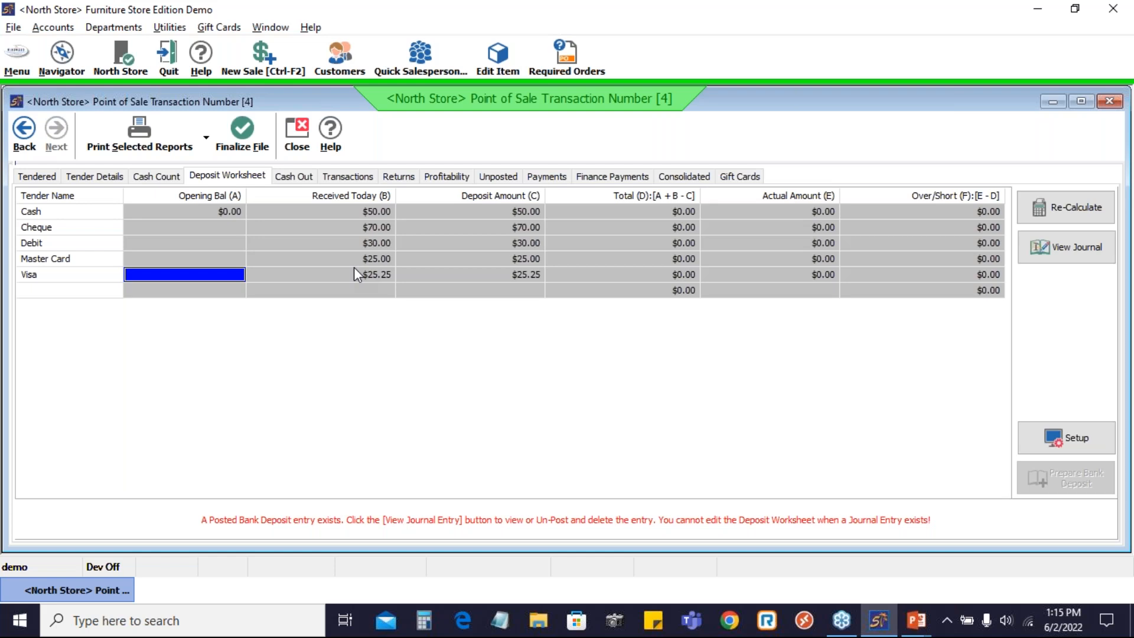
{"action": "left_click", "coordinate": [89, 176]}
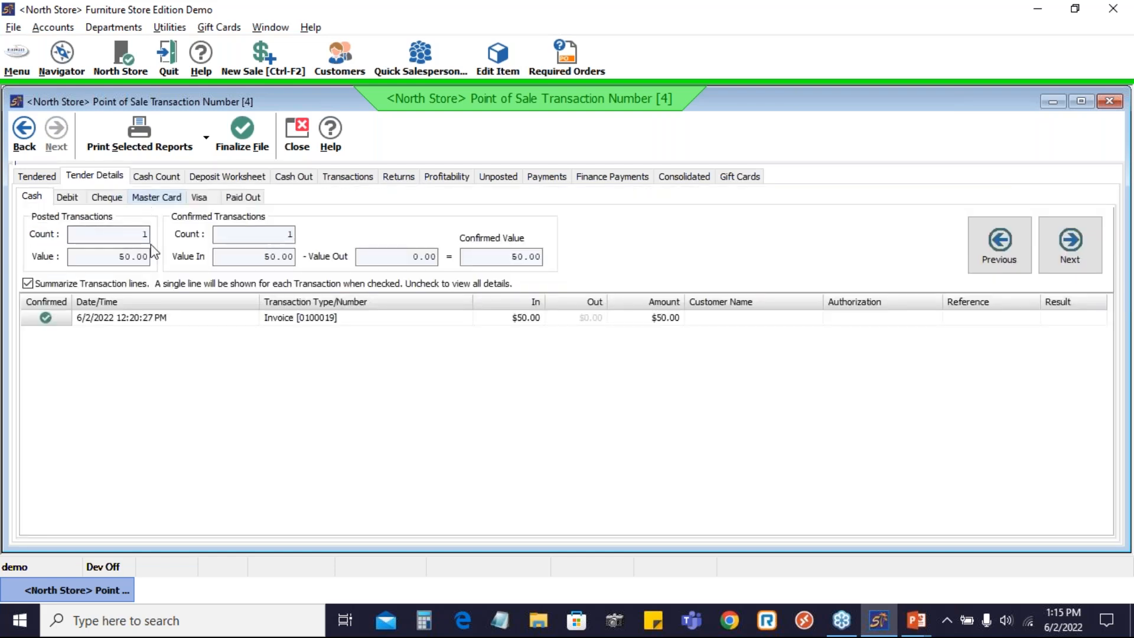
{"action": "left_click", "coordinate": [156, 196]}
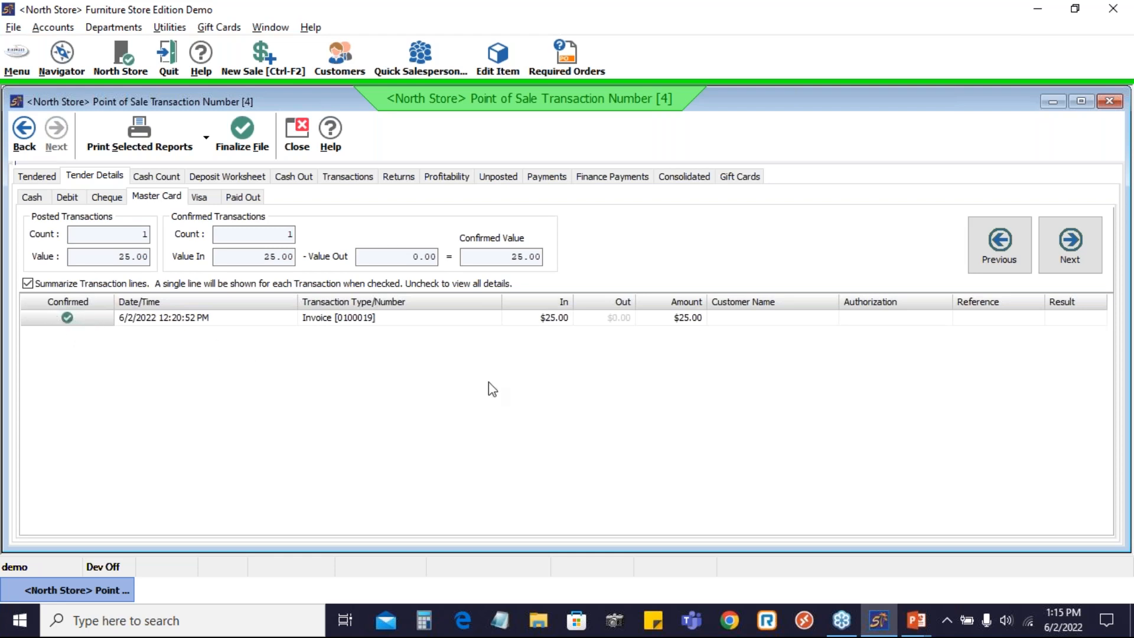
{"action": "left_click", "coordinate": [239, 177]}
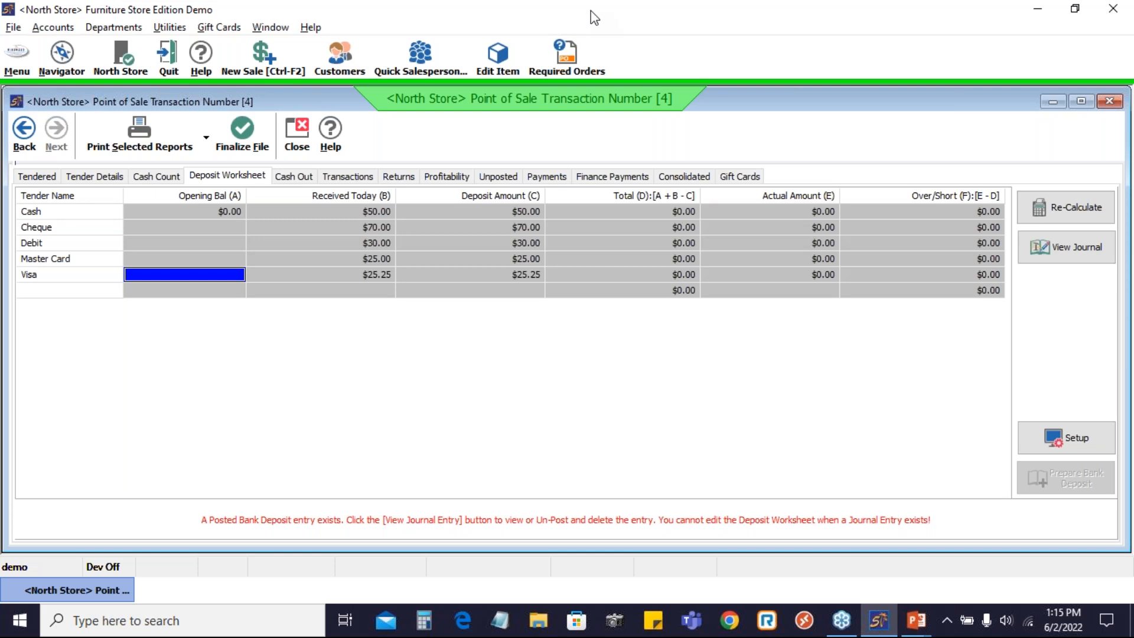
Recheck the Tender Details and Cash Count tabs, then open Journal 10 from the Deposit Worksheet.
{"action": "left_click", "coordinate": [118, 180]}
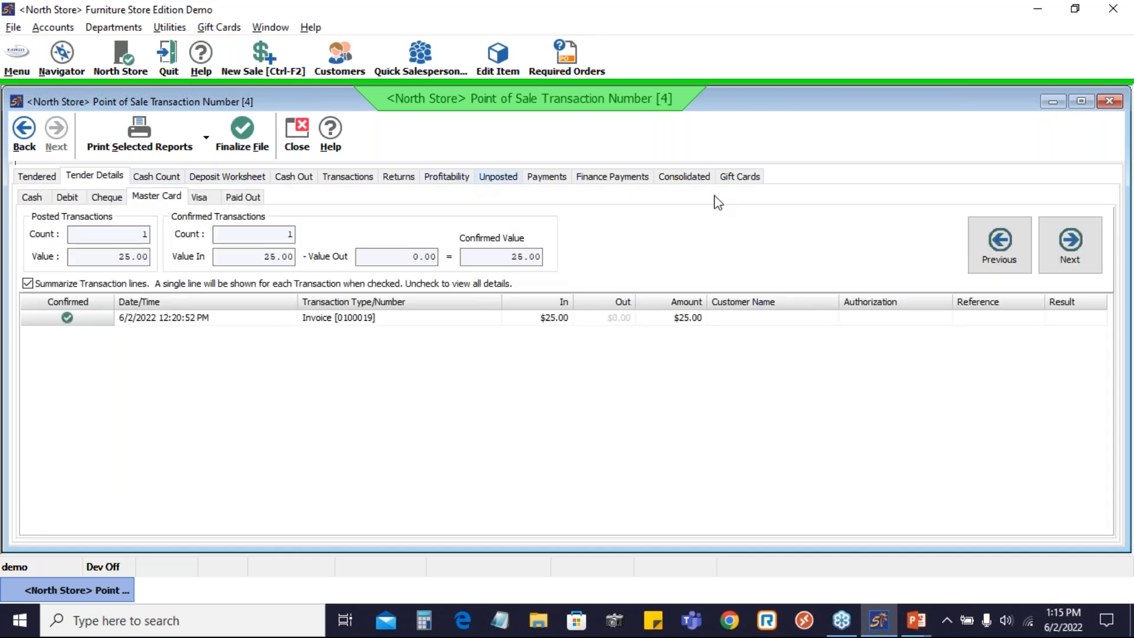
{"action": "left_click", "coordinate": [167, 177]}
{"action": "left_click", "coordinate": [227, 176]}
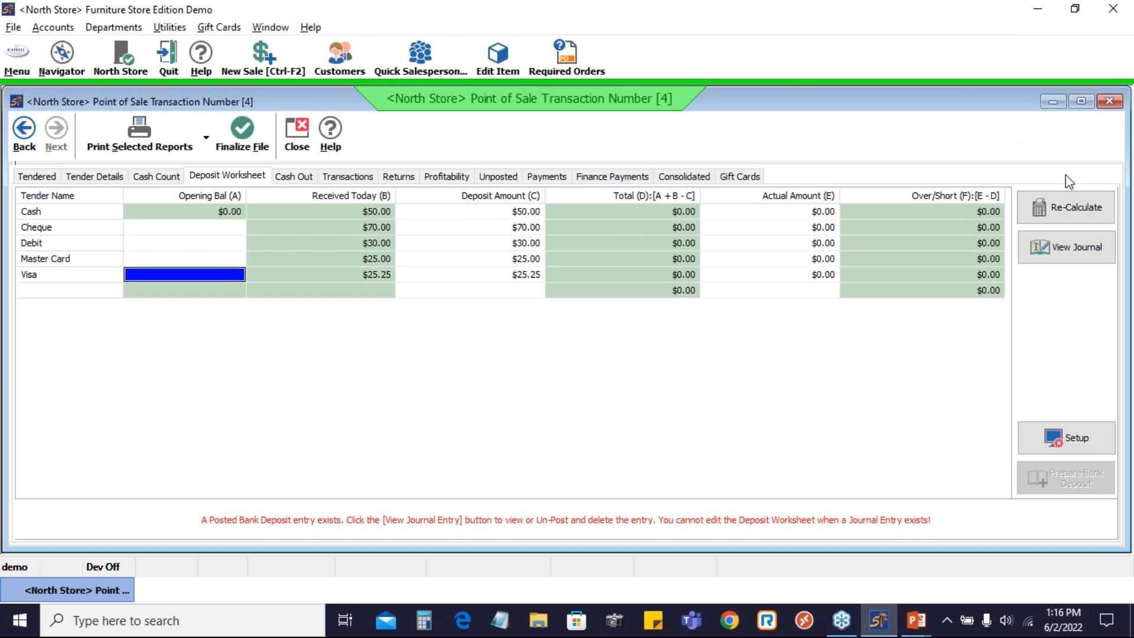
{"action": "left_click", "coordinate": [1073, 265]}
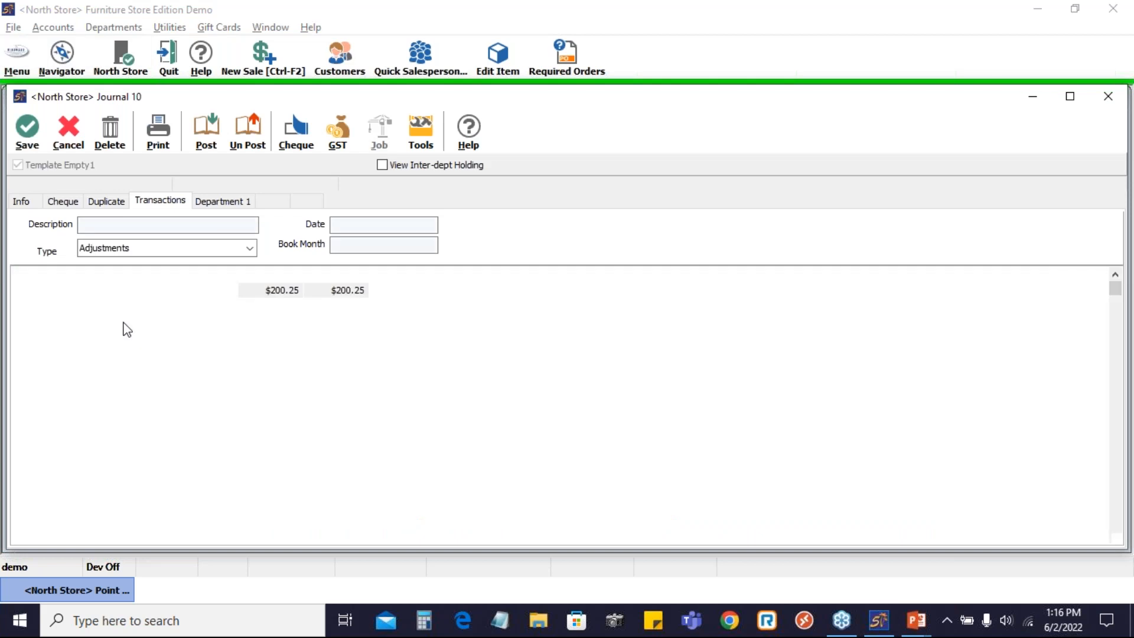
Review Journal 10's Check line and its $70.00 debit within the $200.25 deposit entry.
{"action": "left_click", "coordinate": [229, 338]}
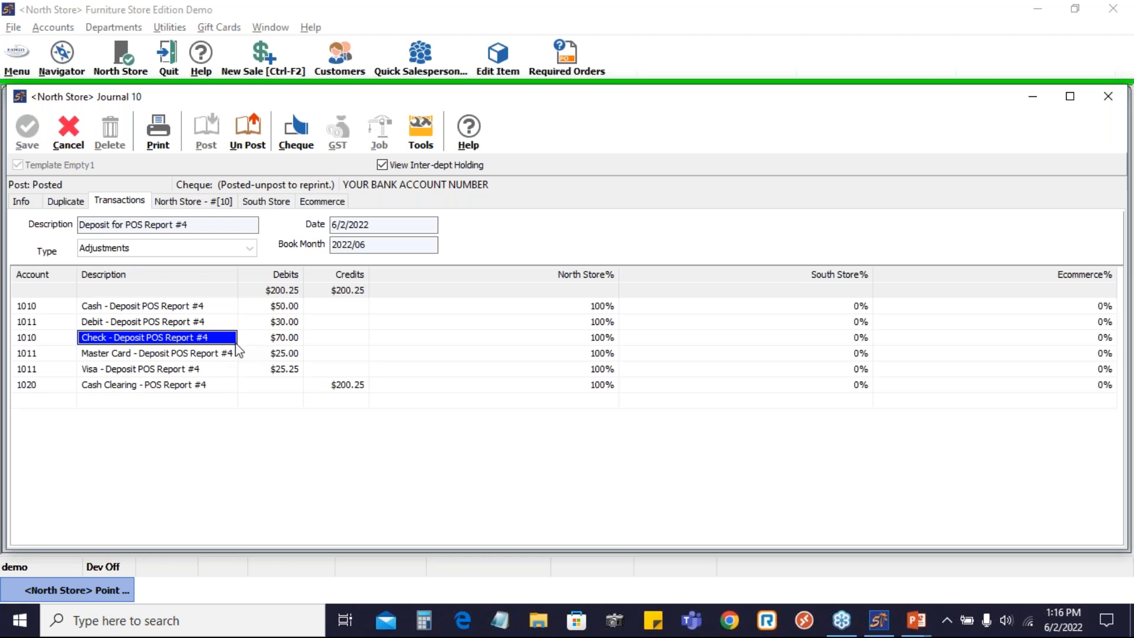
{"action": "left_click", "coordinate": [271, 341]}
{"action": "left_click", "coordinate": [172, 342]}
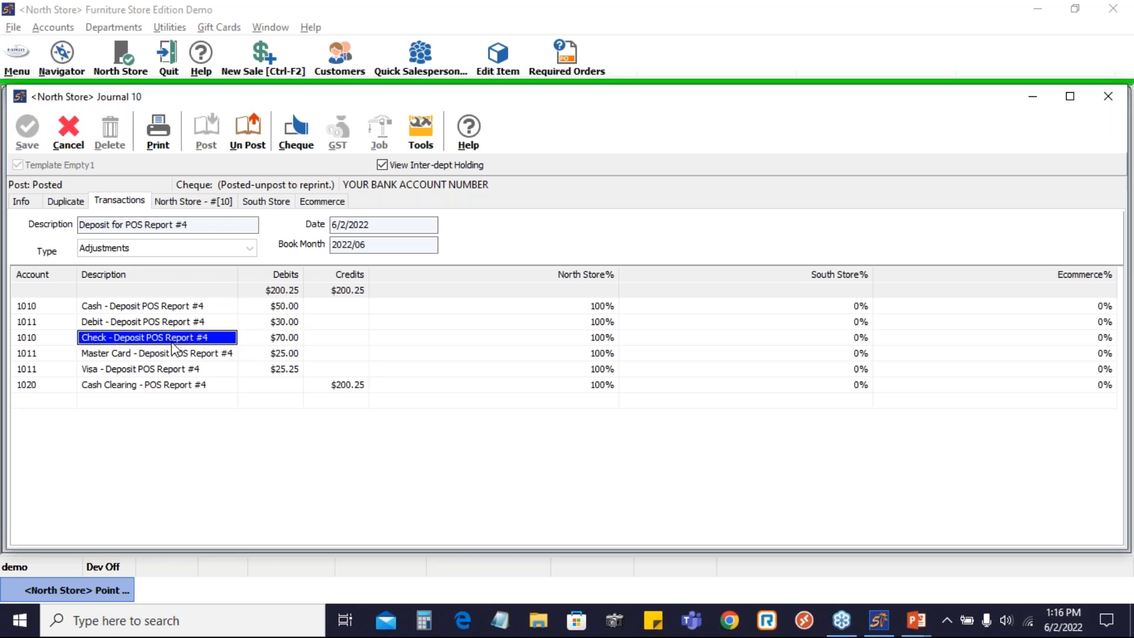
{"action": "left_click", "coordinate": [250, 342]}
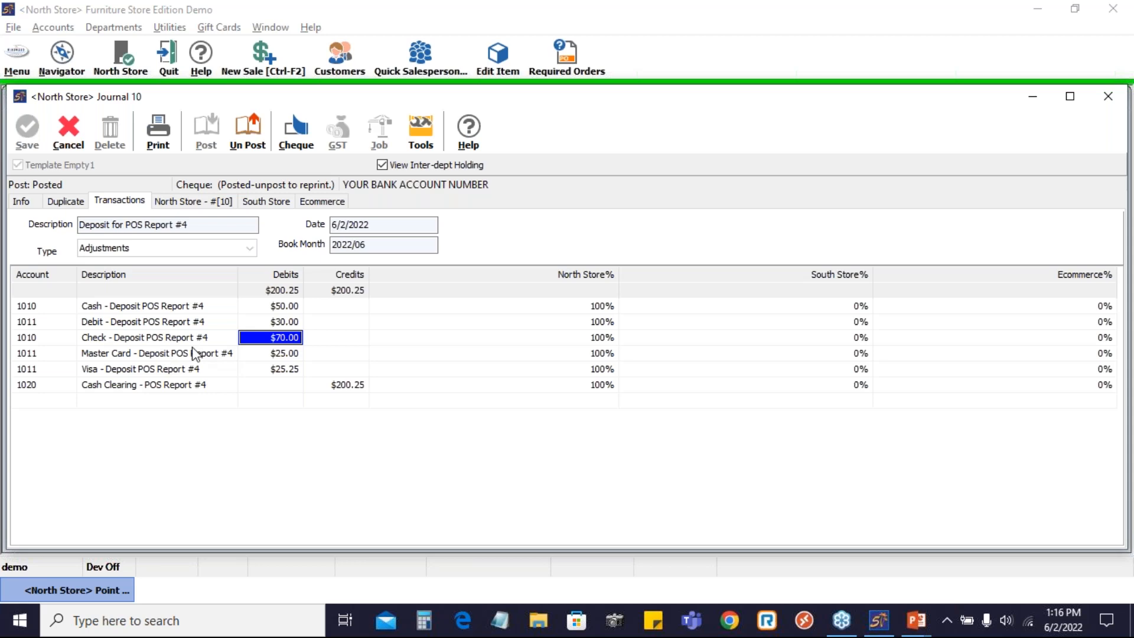
{"action": "left_click", "coordinate": [49, 406]}
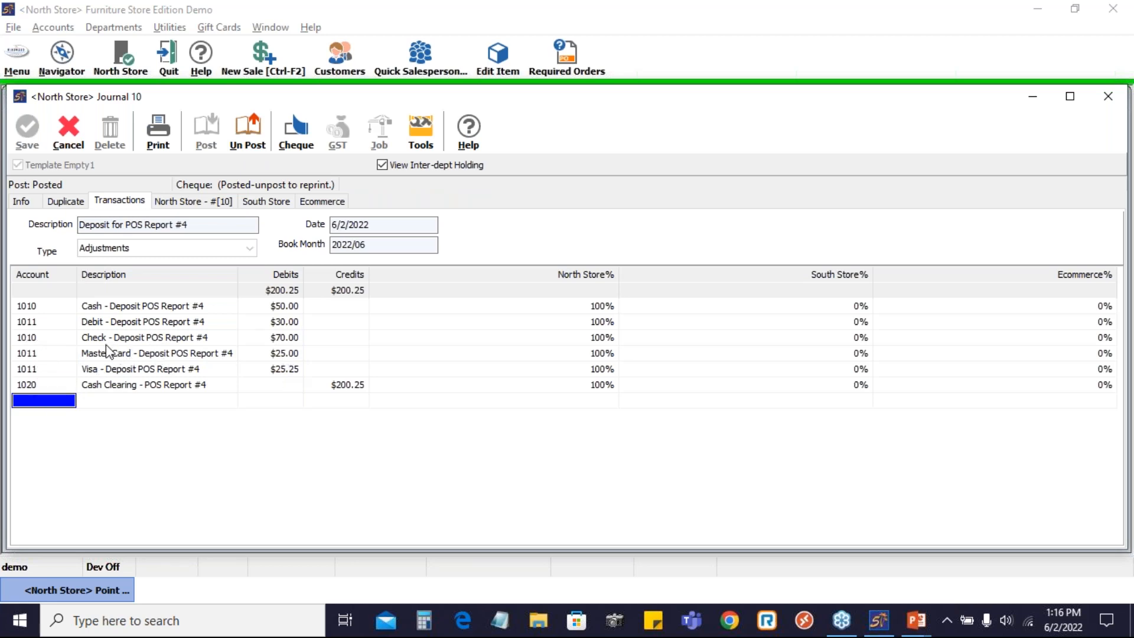
{"action": "left_click", "coordinate": [280, 338]}
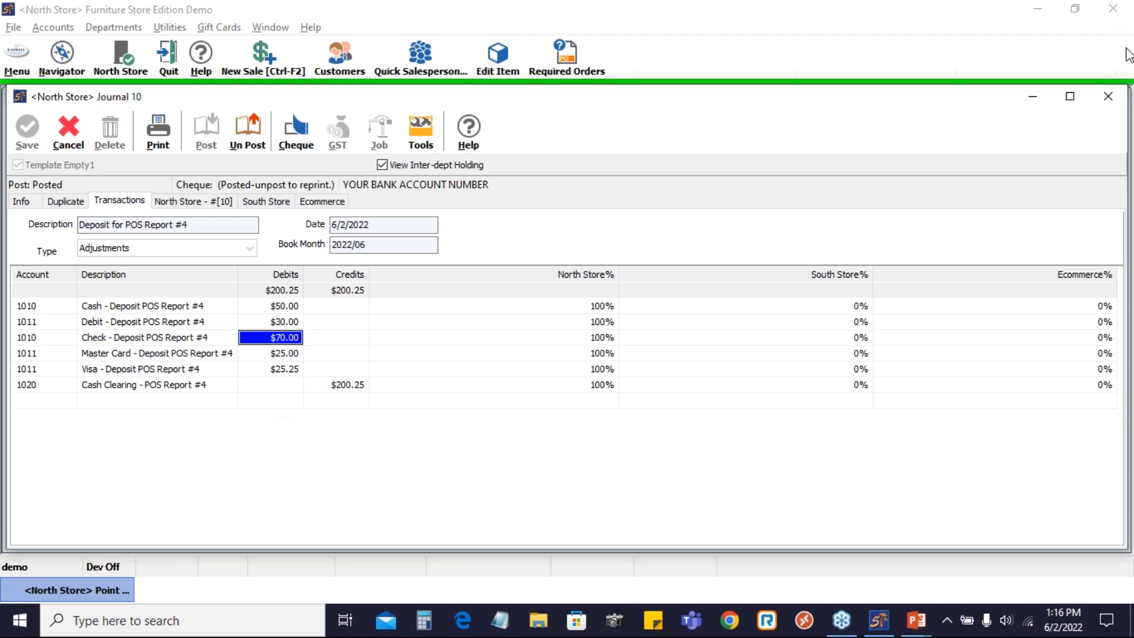
{"action": "left_click", "coordinate": [893, 77]}
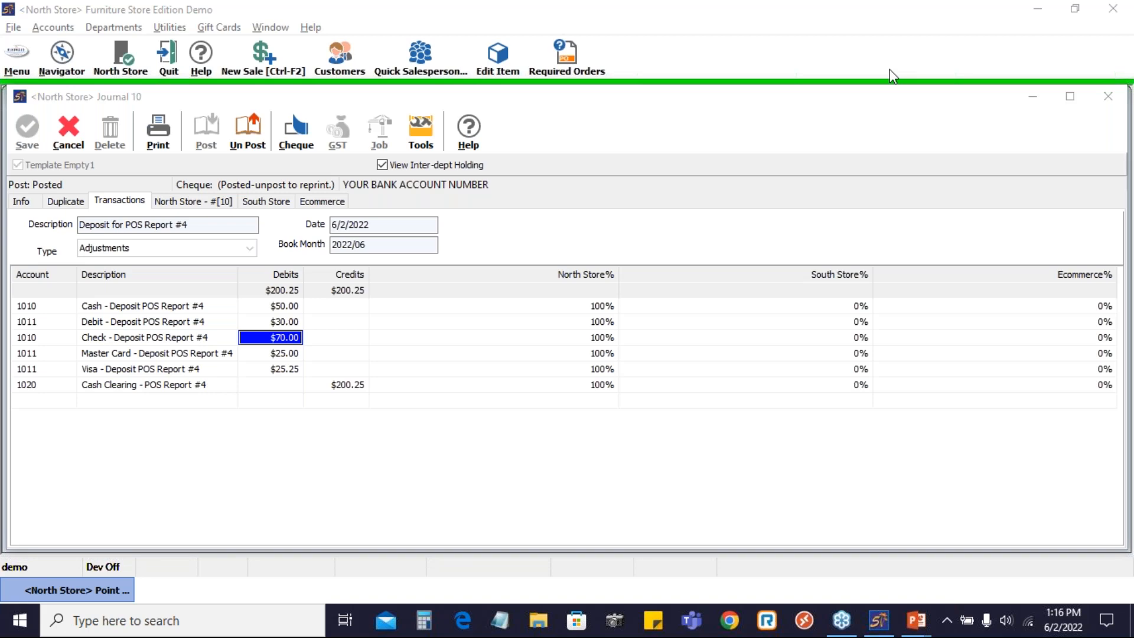